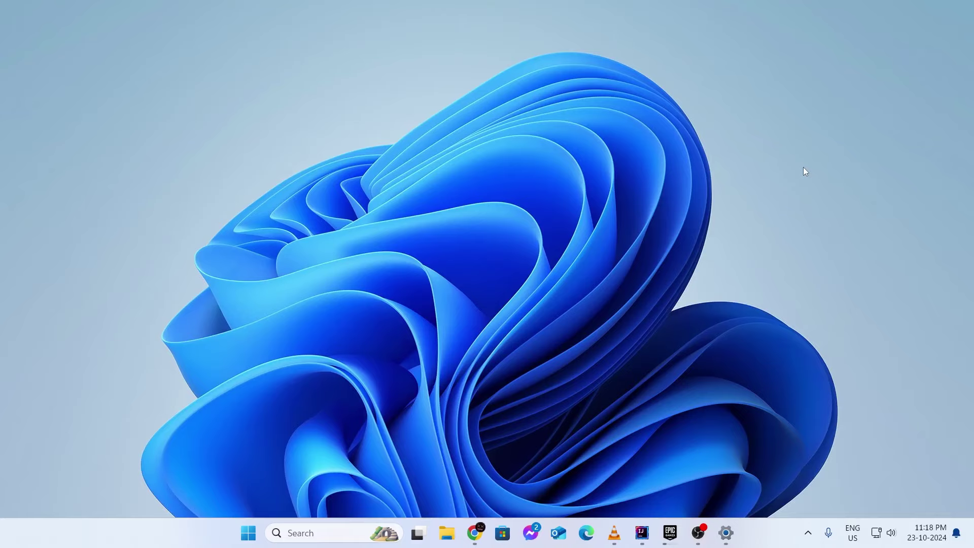
Open Windows Search to look up cmd and Command Prompt.
left_click(312, 532)
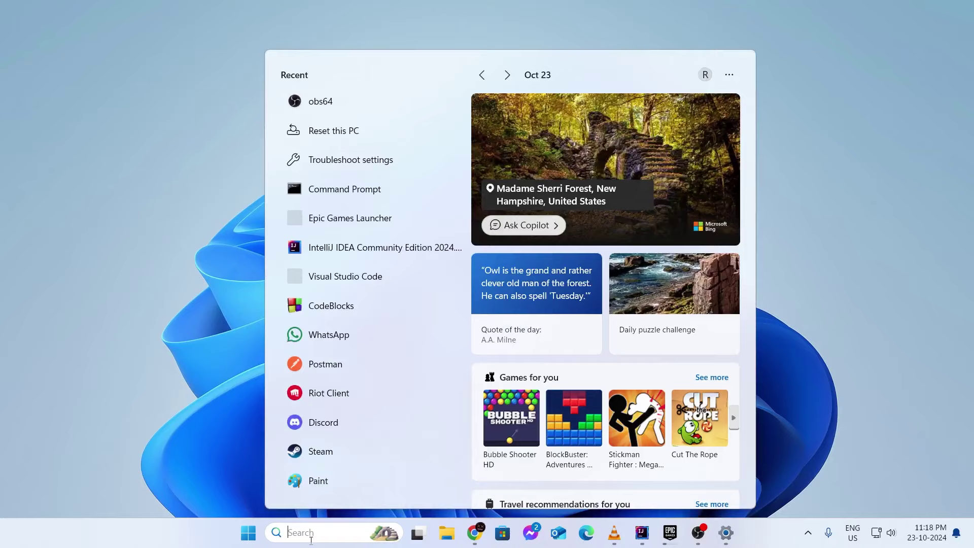
type("cmd")
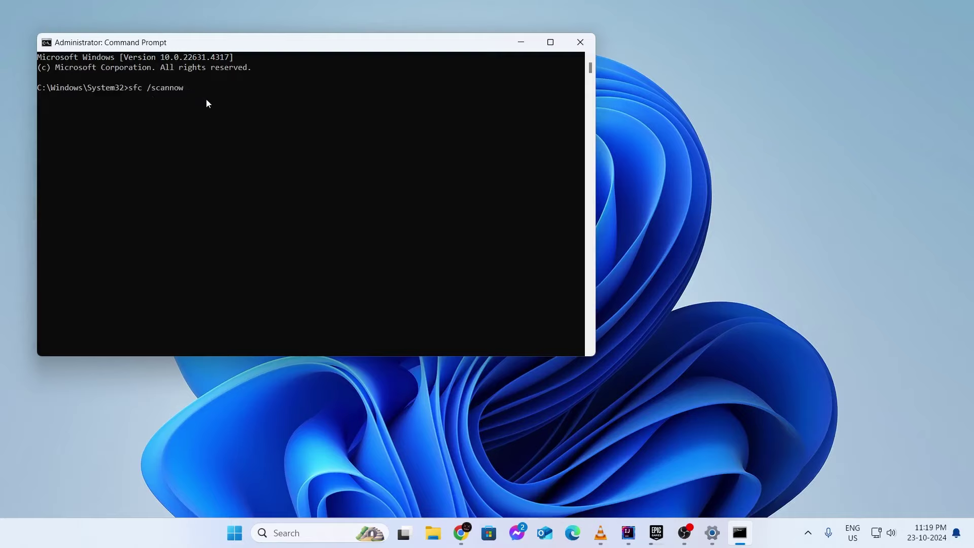
Start the sfc /scannow scan, close that window, and search for Command Prompt again.
key("Return")
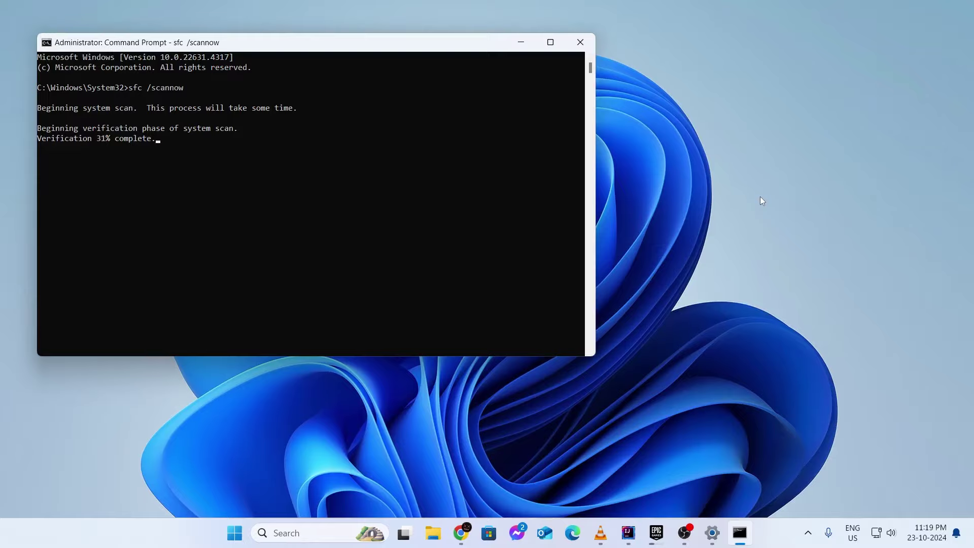
left_click(580, 42)
left_click(302, 535)
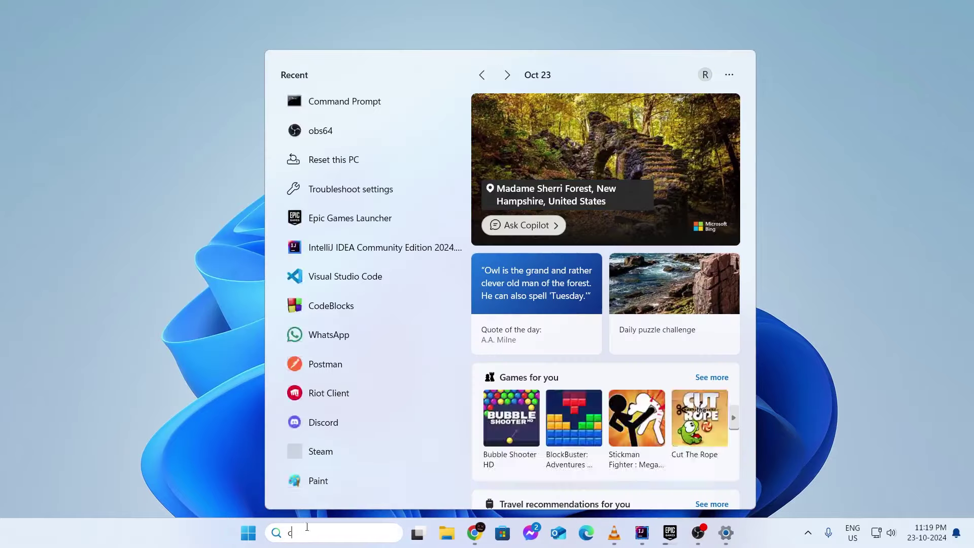
type("cmd")
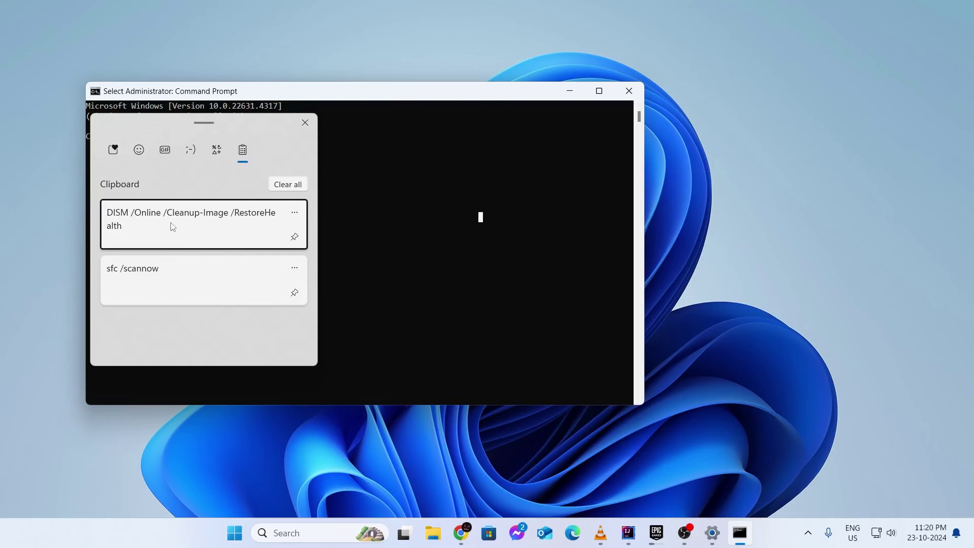
Run DISM /Online /Cleanup-Image /RestoreHealth, close the window, and find Reset this PC settings.
left_click(170, 224)
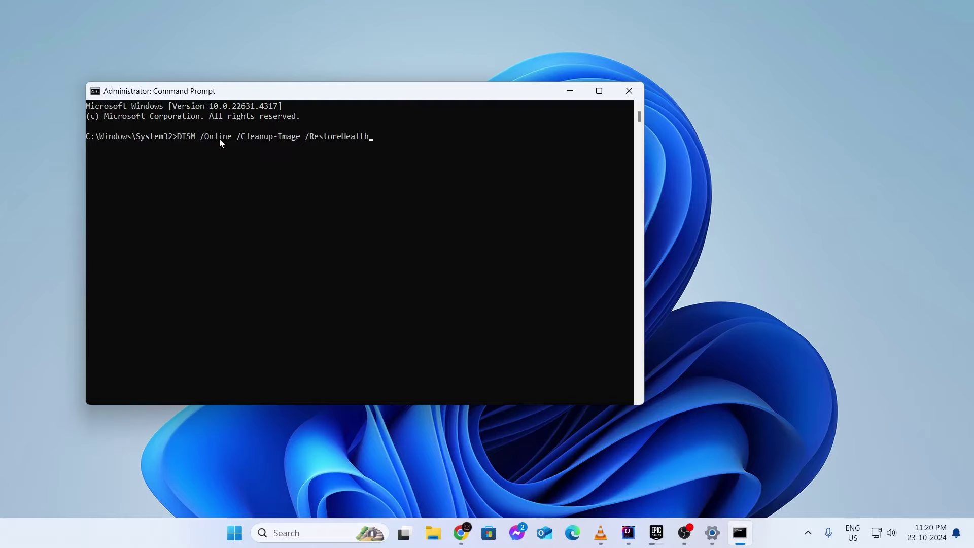
key("Return")
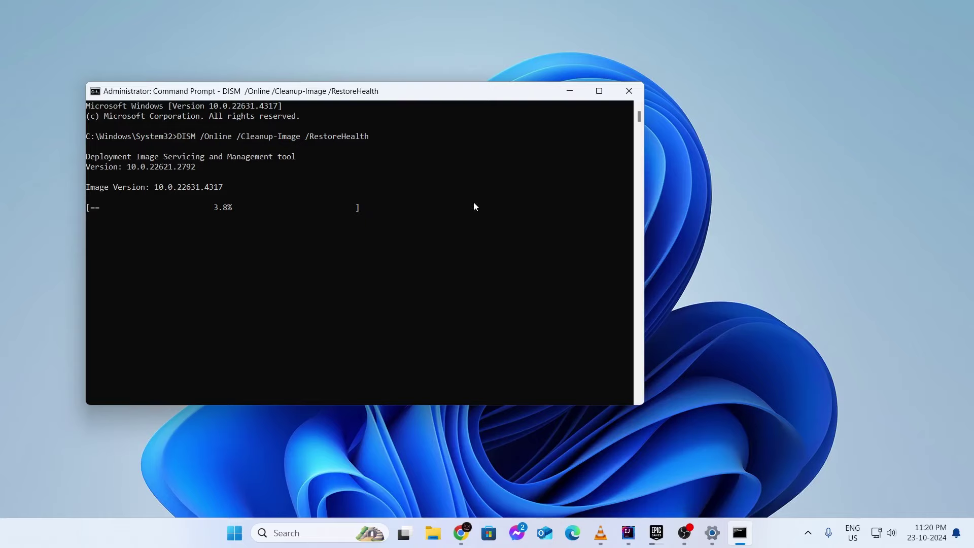
key("alt+F4")
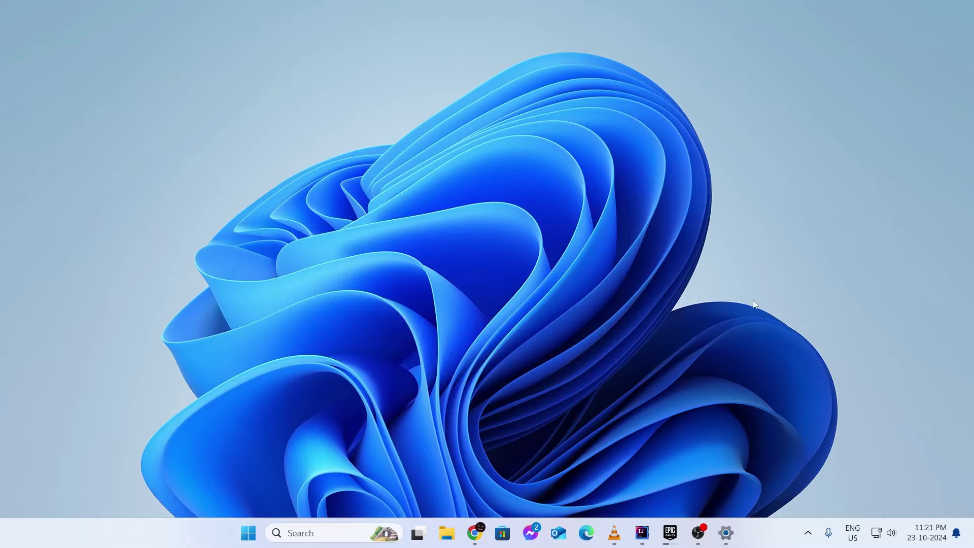
left_click(329, 535)
type("re")
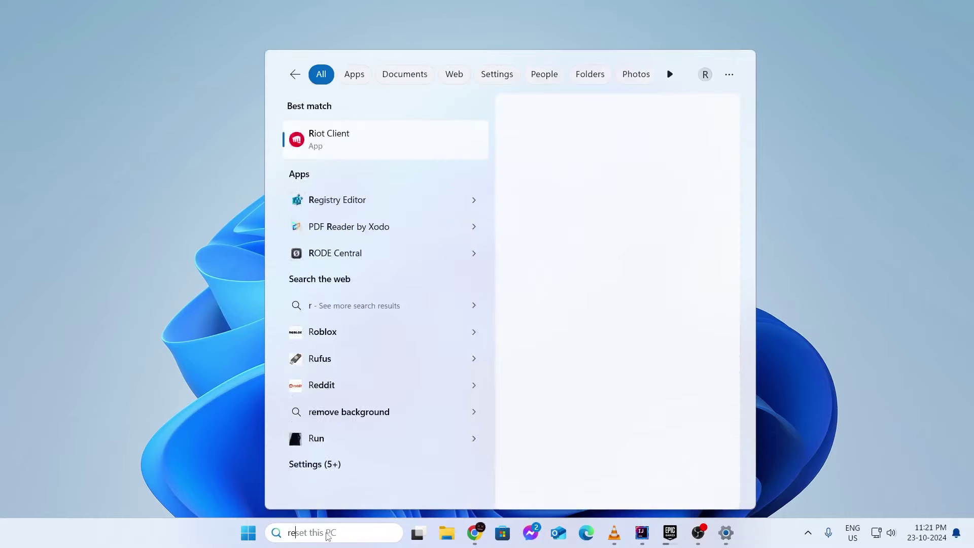
type("set")
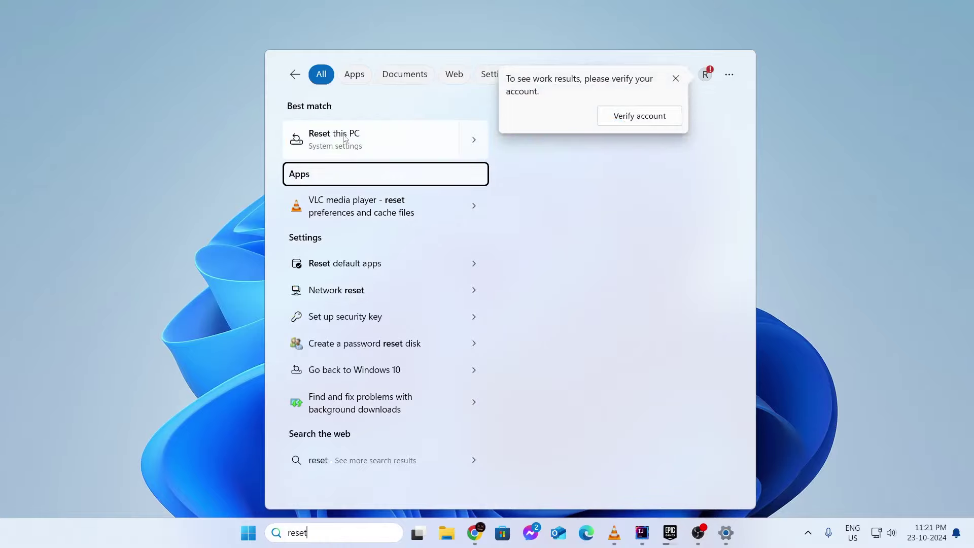
left_click(343, 142)
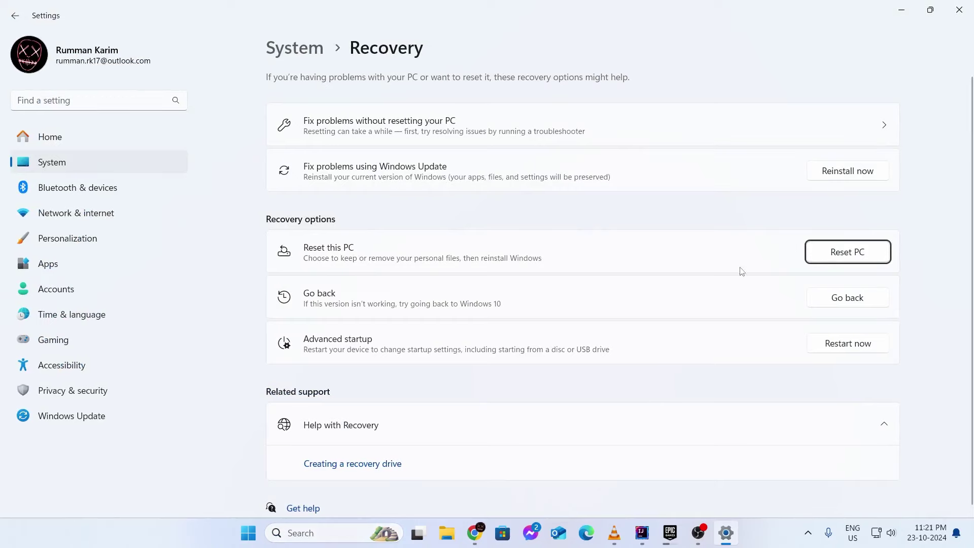
Choose Reset PC next to Reset this PC on the Recovery page.
left_click(863, 254)
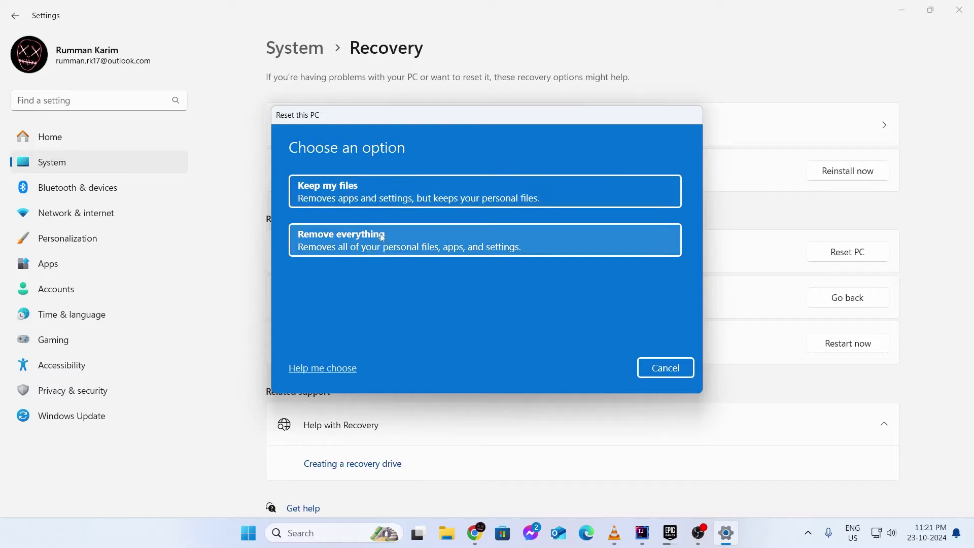
Choose Keep my files and Cloud download for the PC reset.
left_click(351, 192)
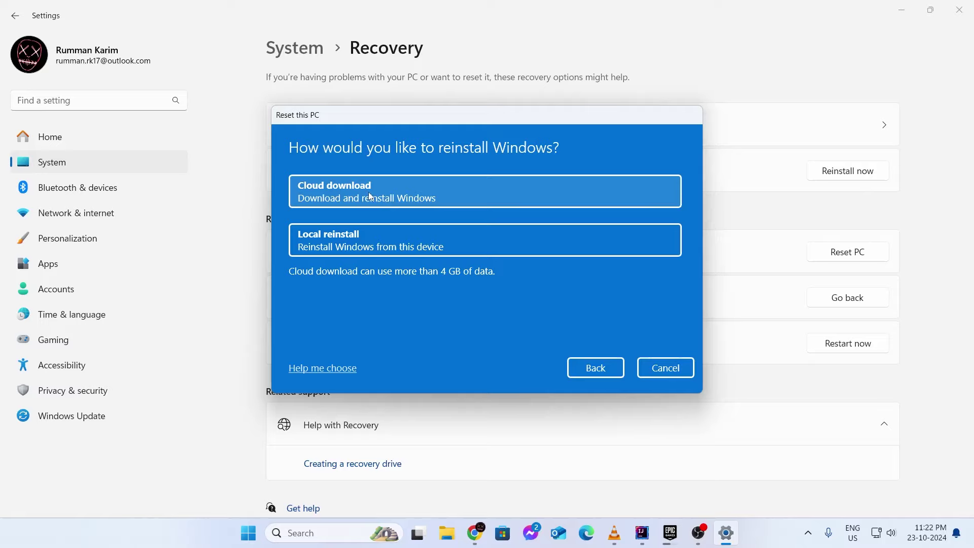
left_click(369, 192)
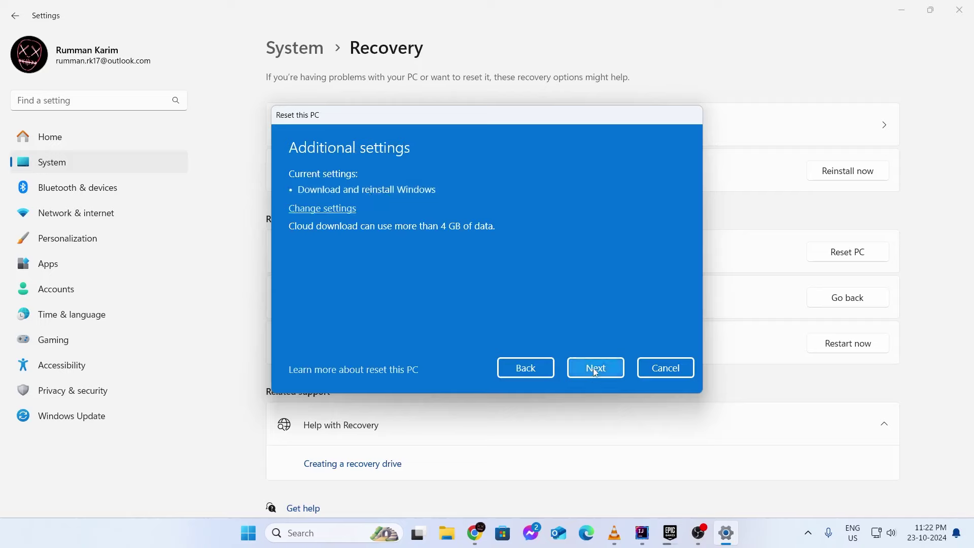